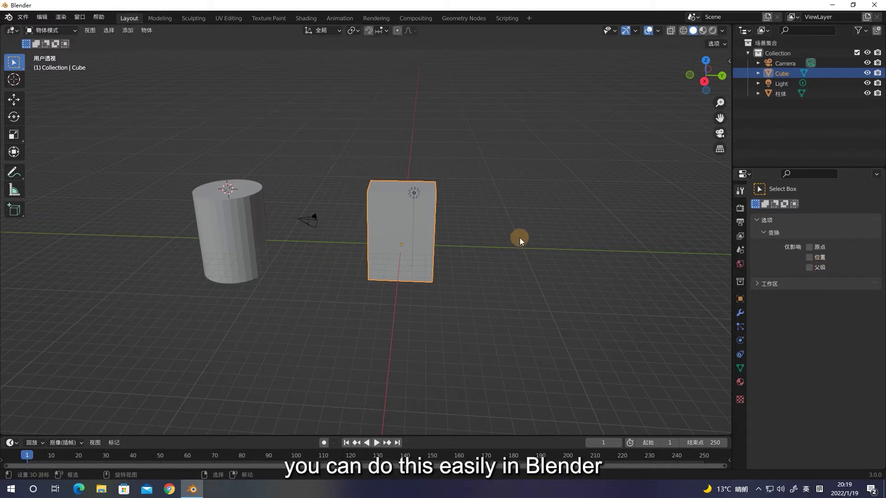
- Orbit and zoom toward the tall Cube and cylinder, then enter Edit Mode on the Cube
mouse_move(519, 236)
middle_mouse_down()
mouse_move(505, 233)
mouse_move(553, 240)
mouse_move(511, 162)
mouse_move(558, 159)
middle_mouse_up()
scroll(505, 233, "up", 2)
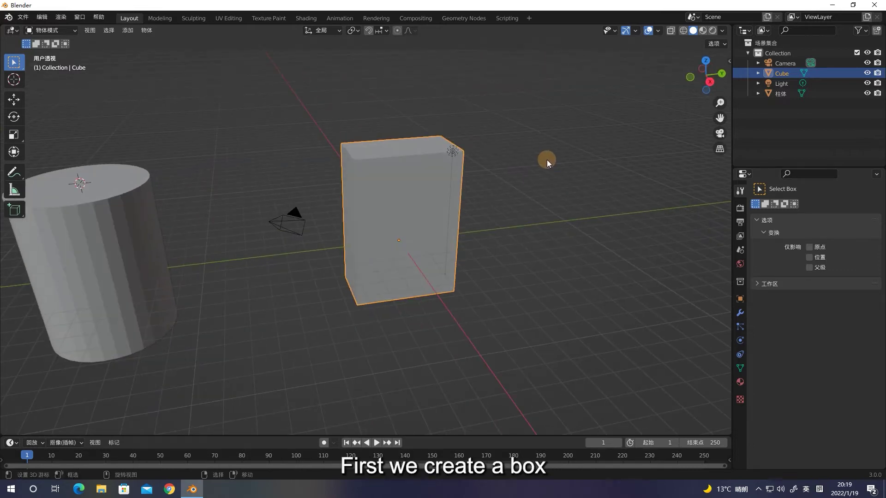
key("Tab")
- Select the Cube's top face, snap the 3D cursor onto it, and set the Spin axis to X
left_click(409, 147)
middle_click_drag(534, 190, 508, 195)
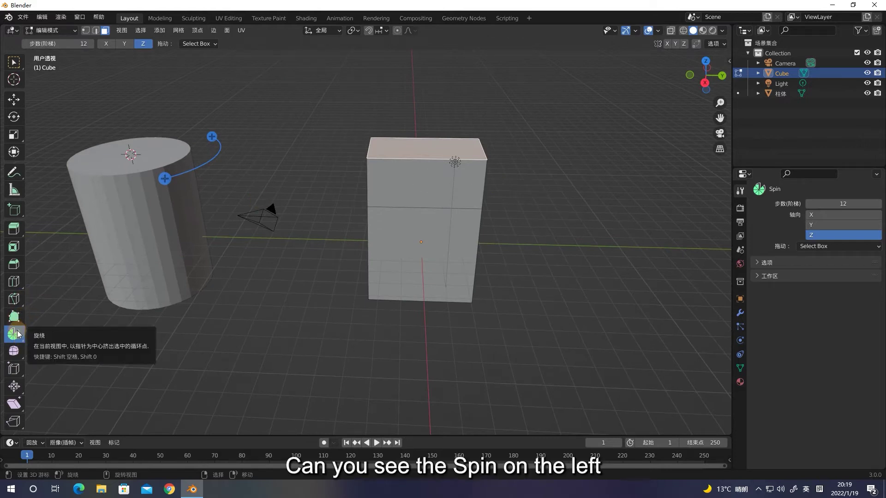
mouse_move(499, 194)
middle_mouse_down()
mouse_move(549, 207)
mouse_move(542, 207)
middle_mouse_up()
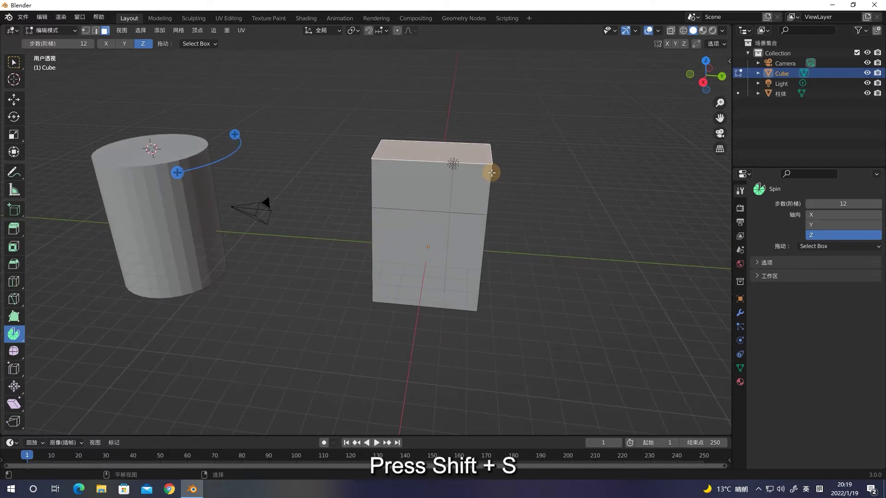
key("shift+s")
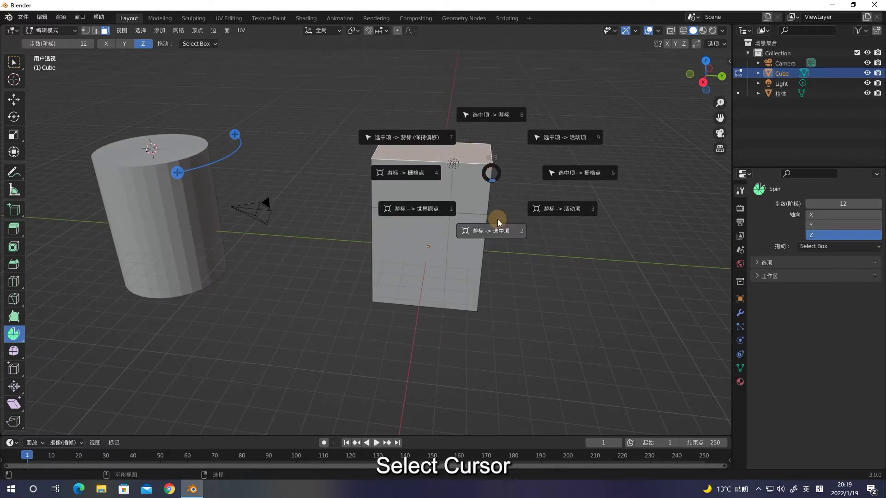
left_click(498, 227)
mouse_move(498, 223)
middle_mouse_down()
mouse_move(545, 216)
mouse_move(653, 230)
middle_mouse_up()
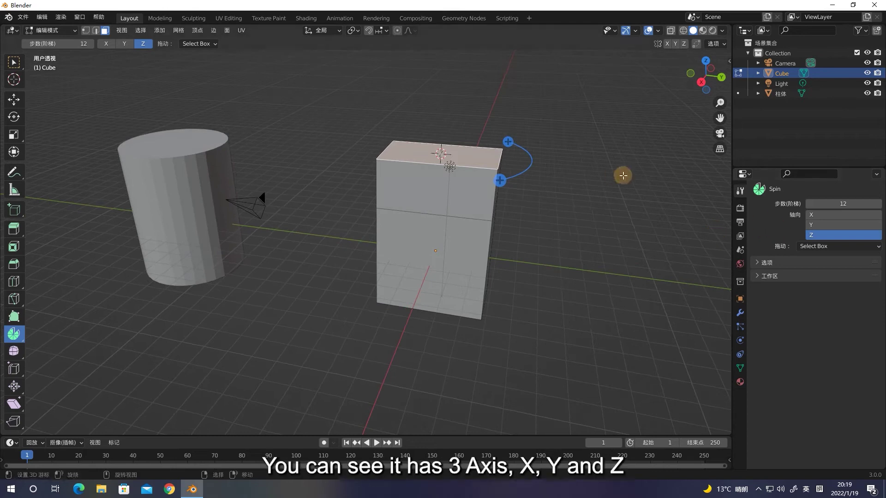
left_click(821, 218)
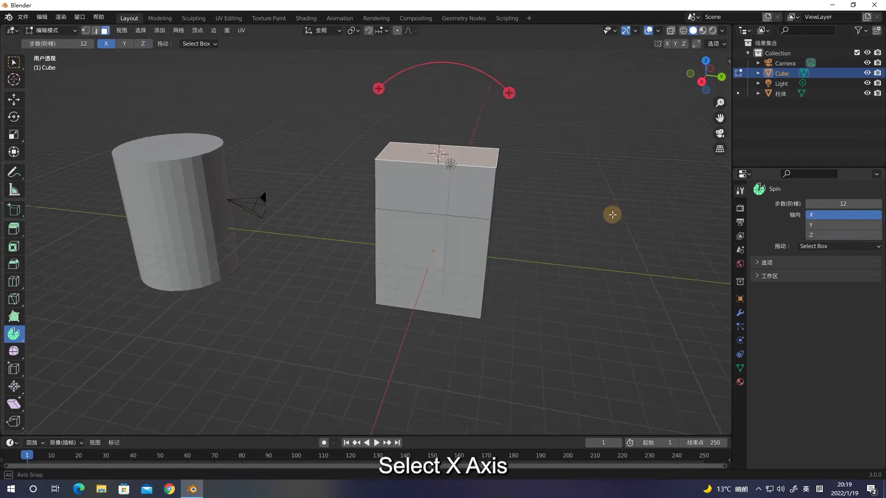
- Spin the top face 90° around X, shifting the spin centre to widen the bend
middle_click_drag(611, 213, 499, 99)
left_click_drag(485, 96, 517, 217)
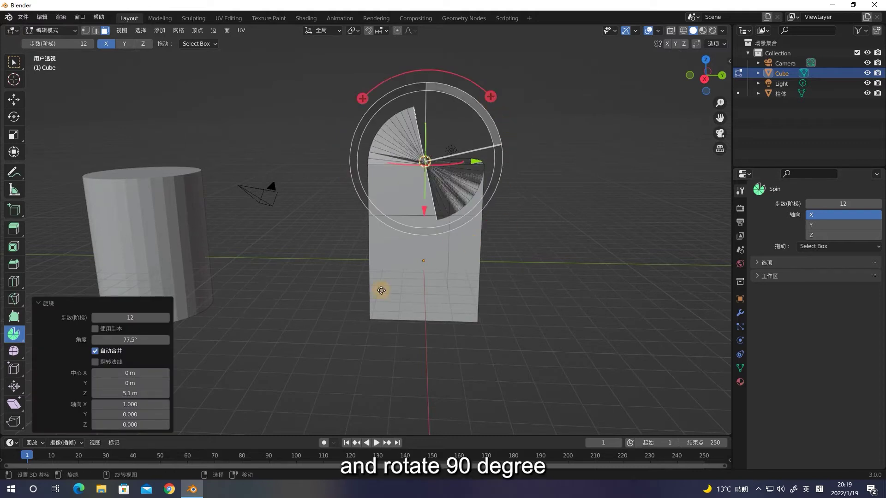
left_click(146, 341)
type("90")
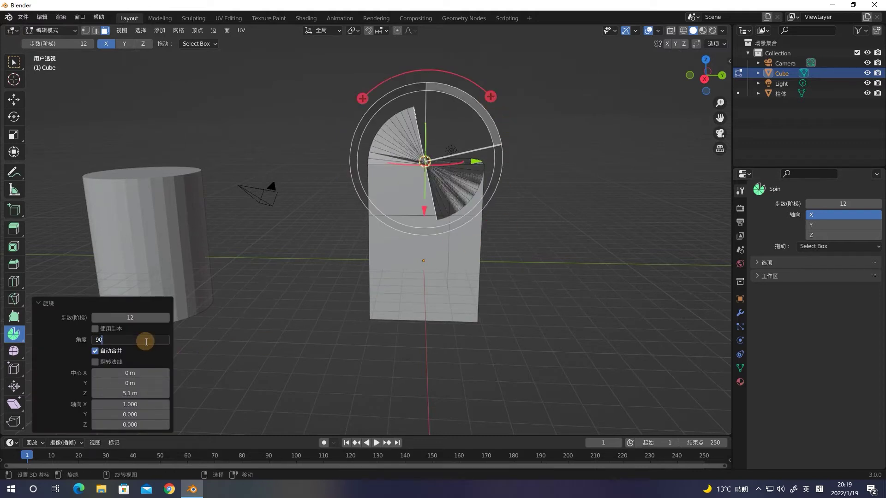
key("Return")
middle_click_drag(502, 329, 495, 257)
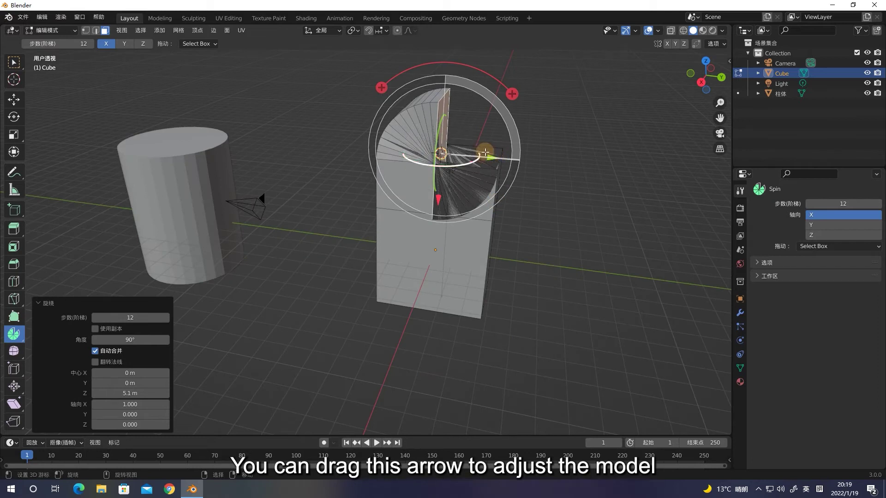
mouse_move(493, 154)
left_mouse_down()
mouse_move(563, 166)
mouse_move(648, 163)
mouse_move(628, 162)
left_mouse_up()
- Extrude the bent end face 9.16 m straight along its normal
scroll(610, 235, "down", 5)
scroll(601, 237, "up", 2)
scroll(605, 238, "up", 1)
key("e")
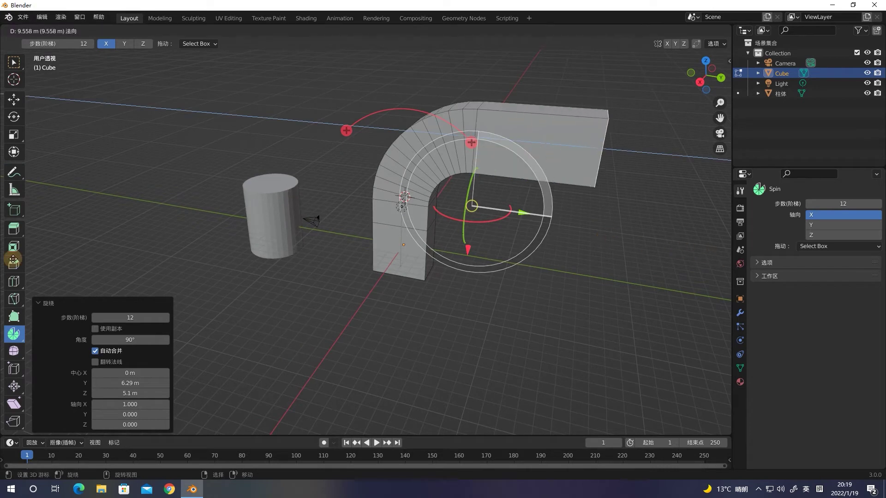
left_click(724, 256)
scroll(632, 254, "down", 2)
middle_click_drag(632, 254, 509, 264)
- Snap the 3D cursor to the tube's end face and set the Spin axis to Z
key("shift+s")
key("shift+s")
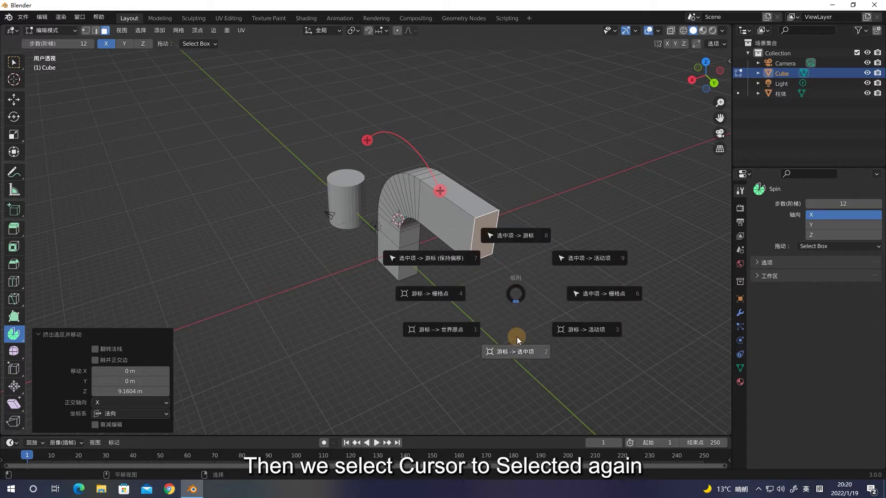
left_click(517, 339)
left_click(826, 224)
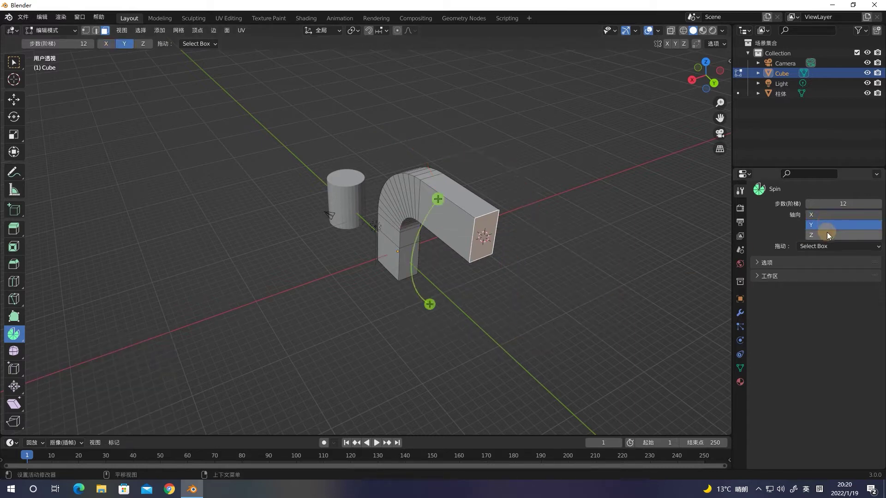
left_click(827, 236)
- Spin the end face 90° around Z with centre X at -4.98 m, then extrude 9.3378 m straight
middle_click_drag(572, 307, 482, 333)
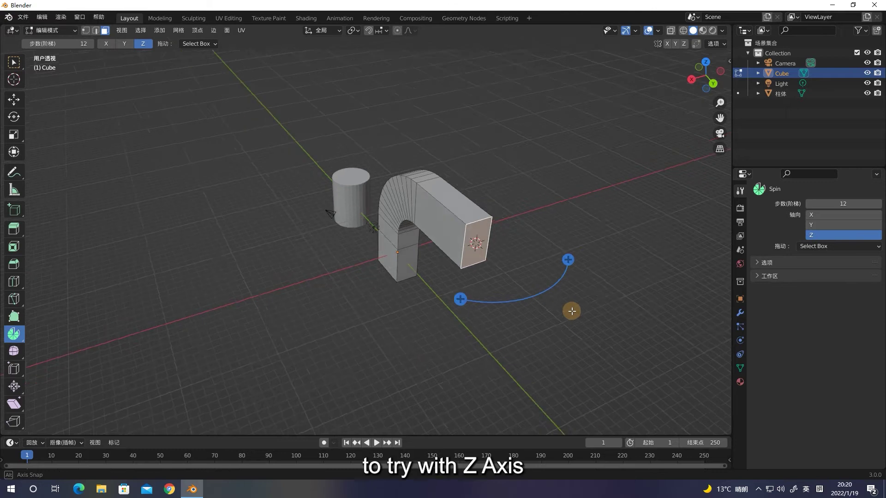
mouse_move(480, 330)
left_mouse_down()
mouse_move(518, 306)
mouse_move(548, 249)
left_mouse_up()
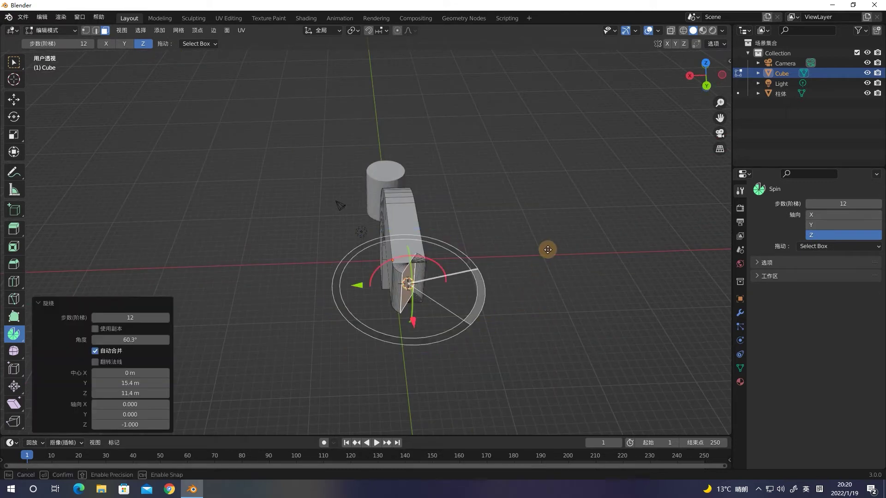
double_click(124, 342)
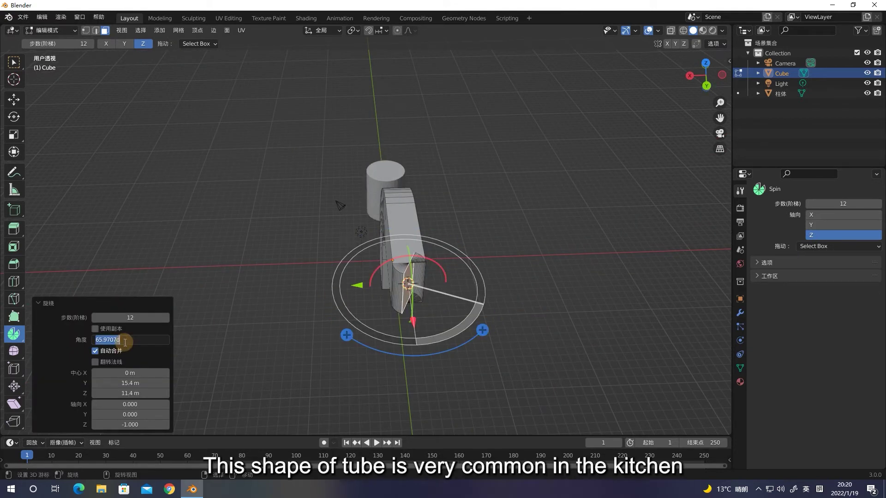
type("90")
key("Return")
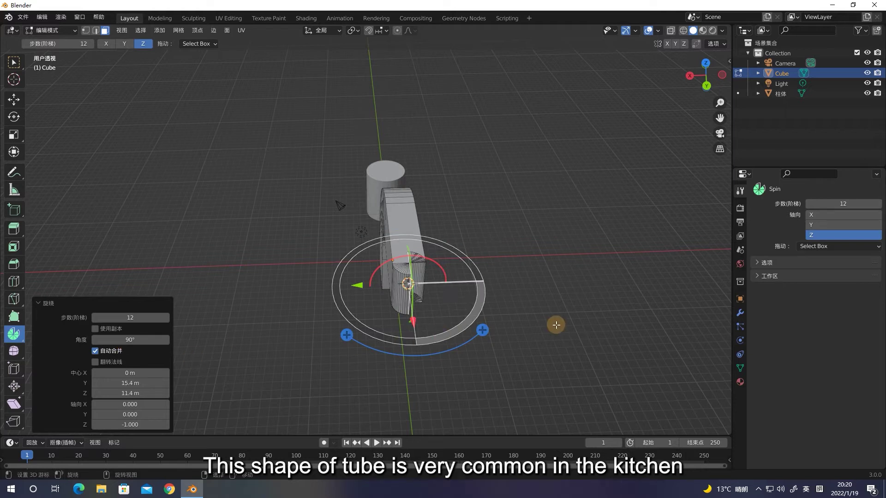
middle_click_drag(556, 322, 543, 333)
mouse_move(342, 294)
left_mouse_down()
mouse_move(403, 310)
mouse_move(395, 307)
left_mouse_up()
mouse_move(524, 340)
middle_mouse_down()
mouse_move(501, 331)
mouse_move(534, 317)
mouse_move(503, 326)
middle_mouse_up()
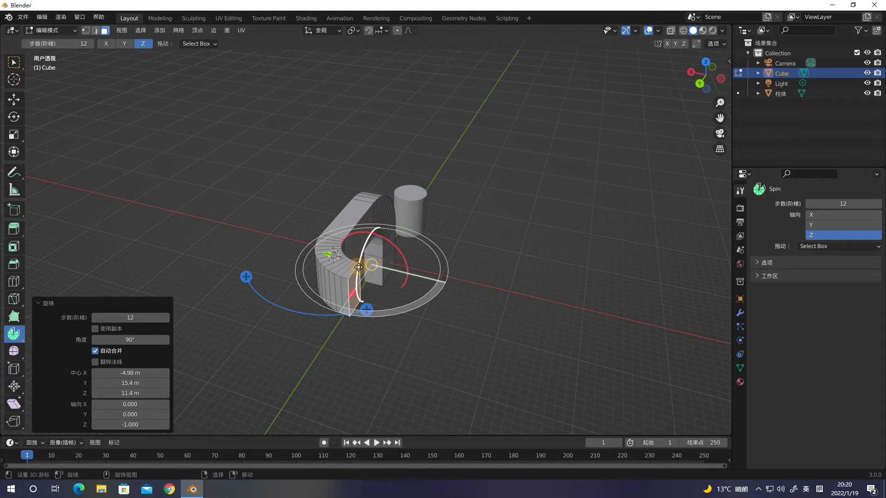
left_click_drag(358, 268, 506, 318)
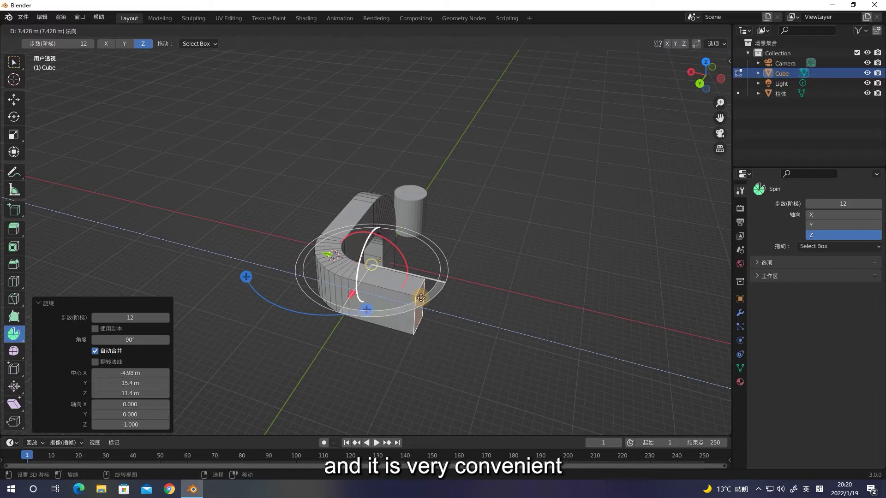
middle_click_drag(507, 318, 499, 307)
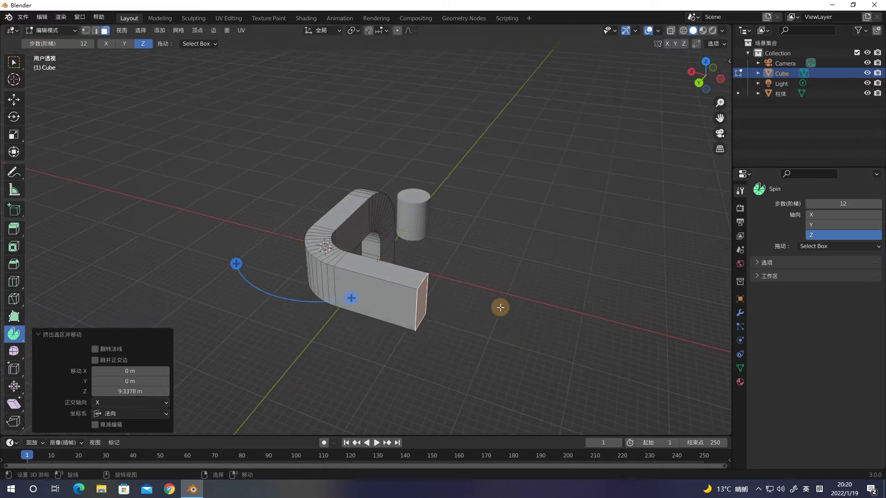
- Set the Spin axis to Y, snap the cursor to the end face, and spin it -90°
left_click(821, 226)
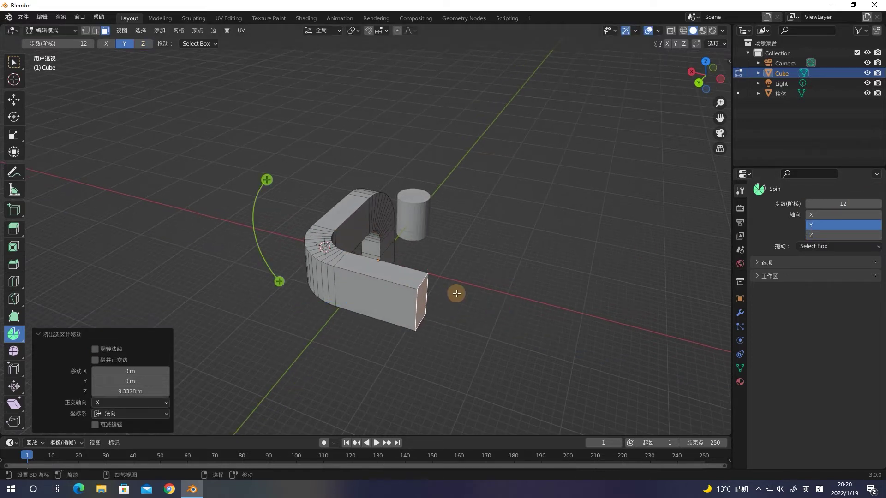
key("shift+s")
left_click(459, 338)
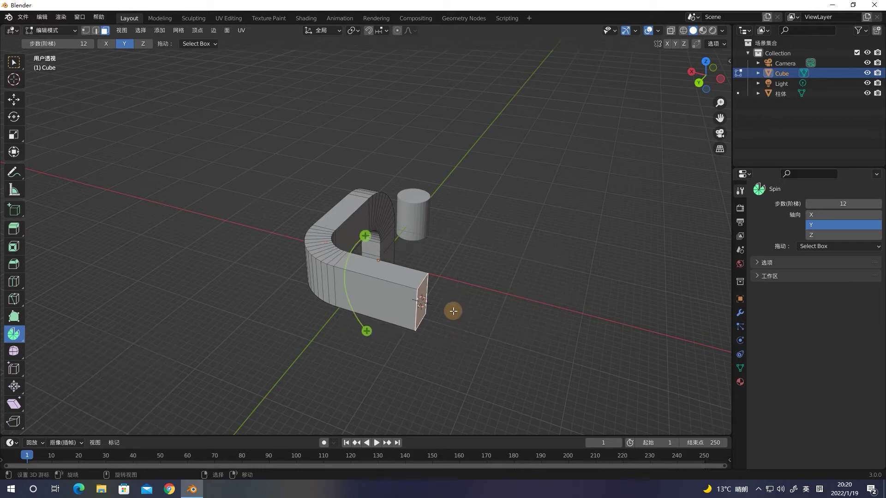
middle_click_drag(505, 294, 542, 265)
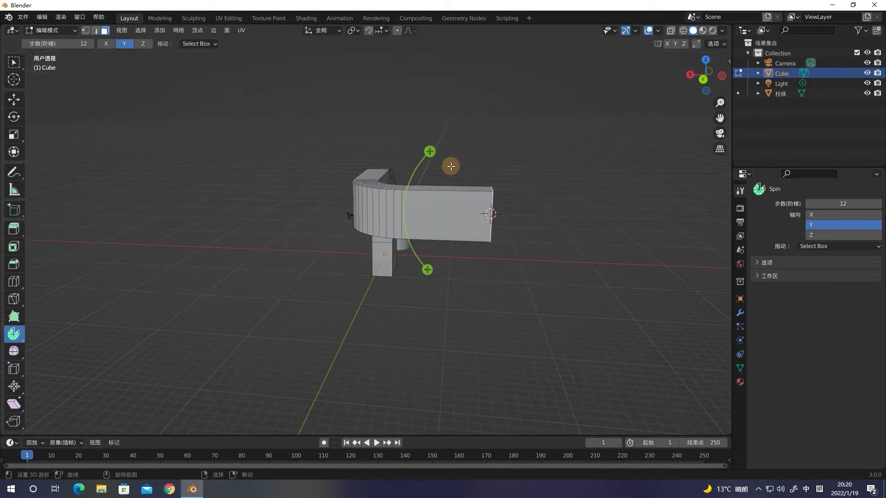
left_click_drag(428, 151, 149, 344)
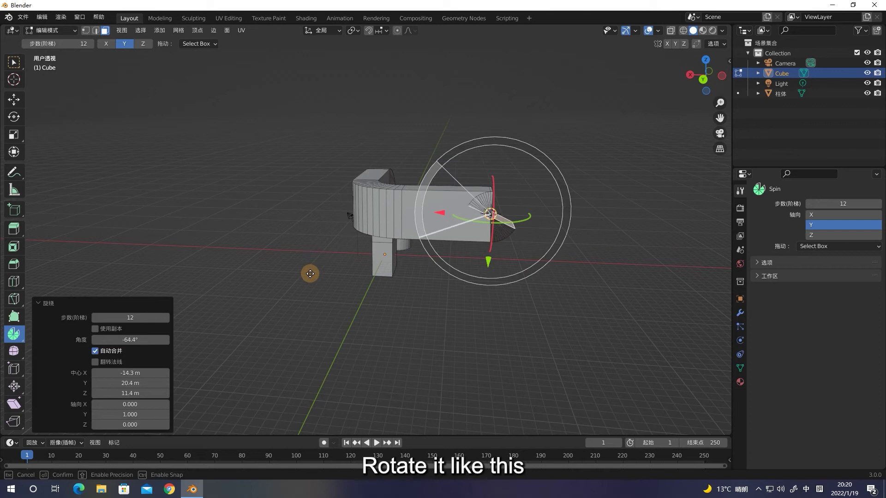
left_click(145, 342)
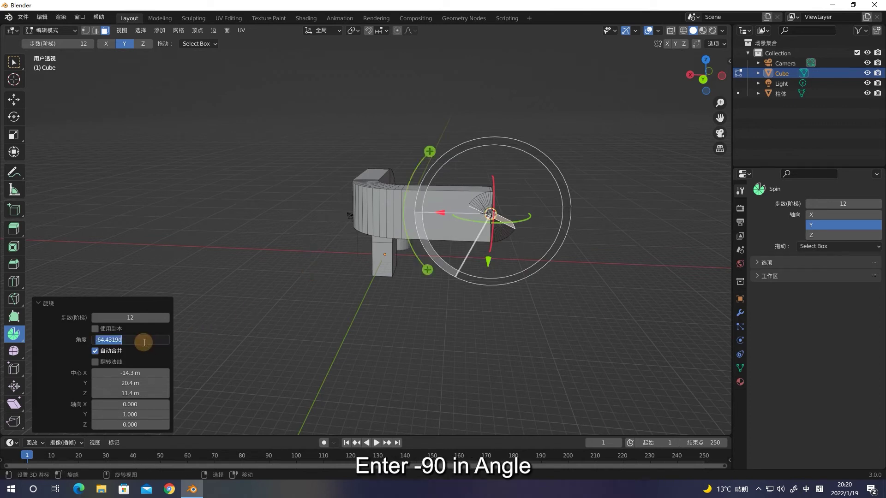
key("Return")
- Raise the spin centre so the bend turns upward, then extrude 11.532 m vertically
mouse_move(548, 385)
middle_mouse_down()
mouse_move(514, 380)
mouse_move(387, 286)
middle_mouse_up()
left_click_drag(382, 283, 464, 327)
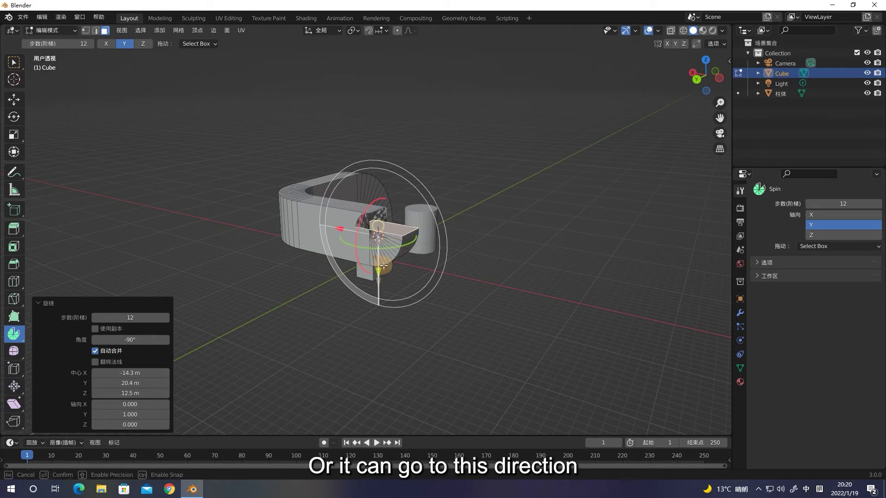
key("e")
key("shift")
key("e")
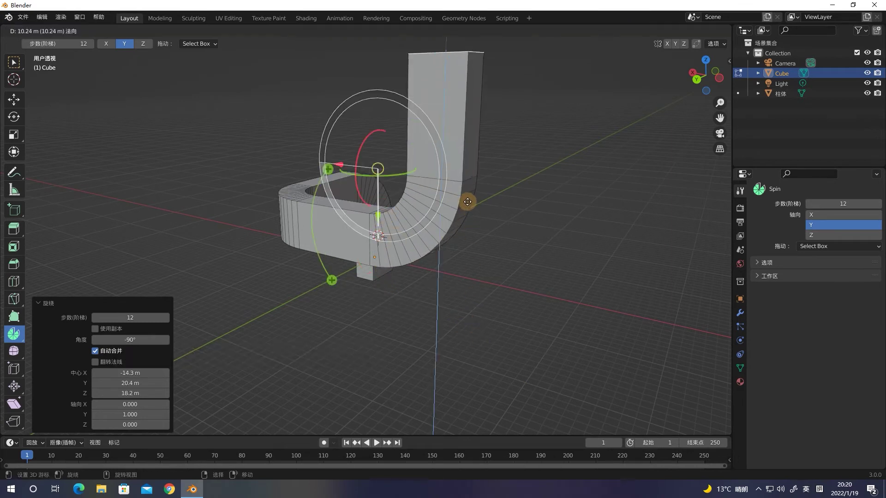
left_click(467, 194)
mouse_move(429, 328)
middle_mouse_down()
mouse_move(530, 319)
mouse_move(563, 328)
mouse_move(555, 310)
middle_mouse_up()
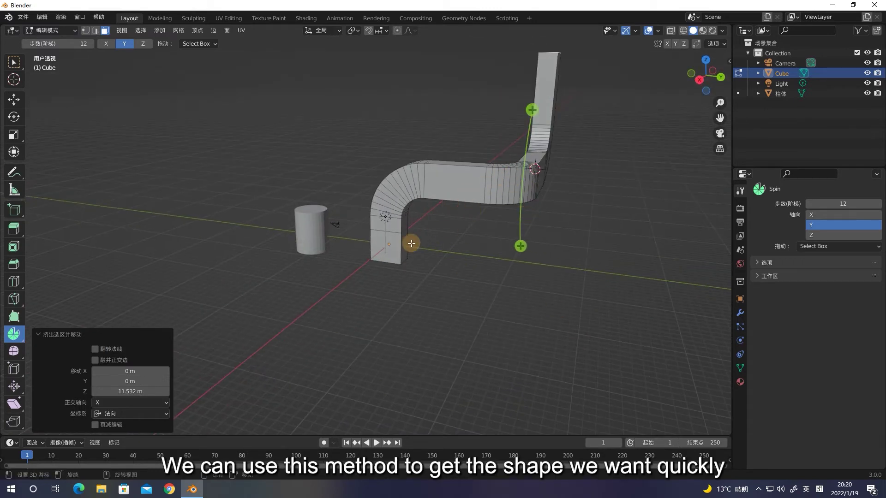
middle_click_drag(355, 247, 366, 269)
left_click(268, 224)
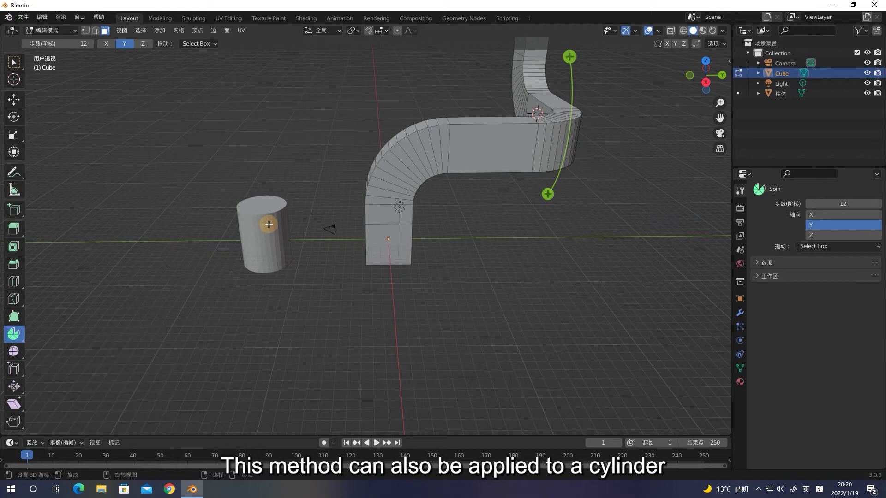
- Leave the Cube and enter Edit Mode on the cylinder with its top face selected
key("Tab")
left_click(267, 223)
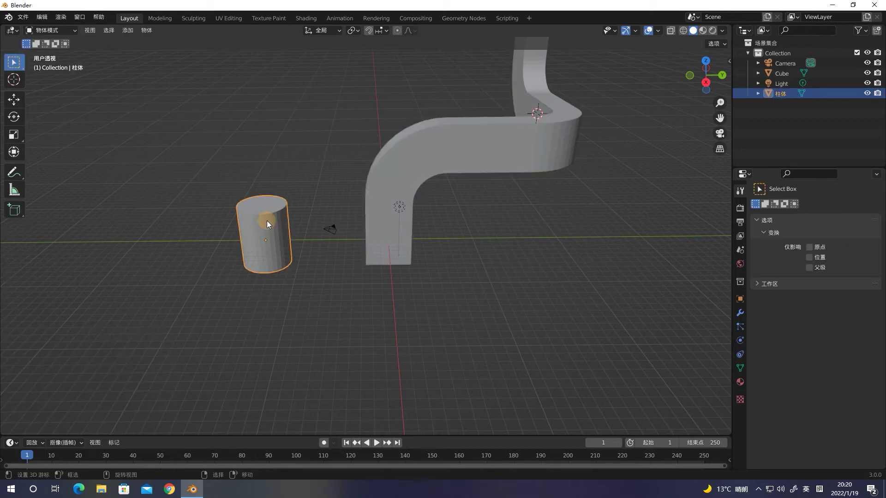
scroll(267, 220, "up", 2)
key("Tab")
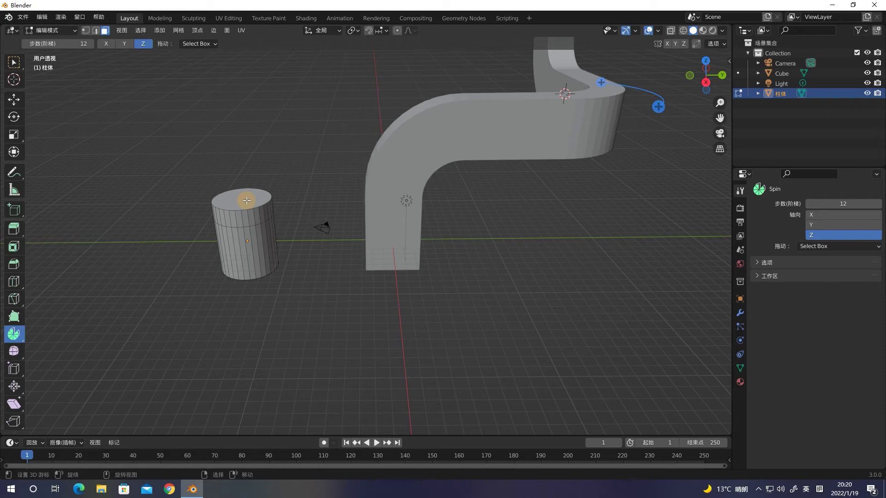
left_click(246, 200)
middle_click_drag(277, 248, 277, 240)
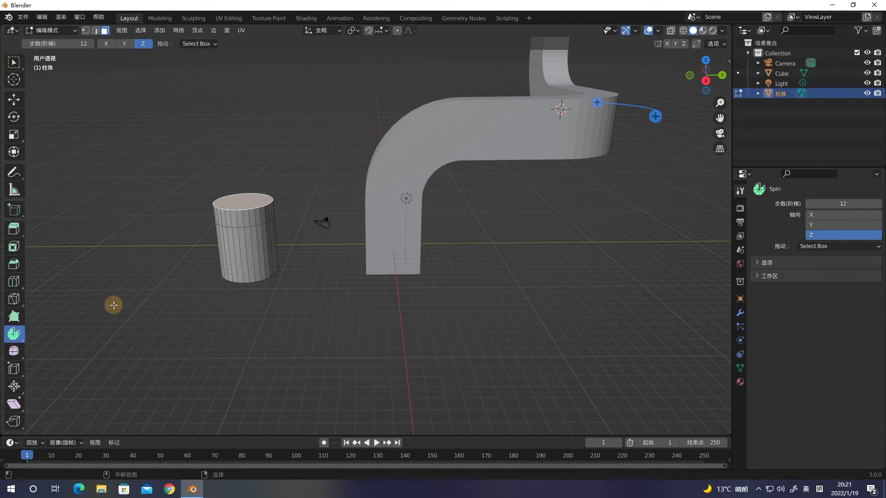
- Snap the 3D cursor to the cylinder's top face and set the Spin axis to X
key("shift+s")
left_click(128, 362)
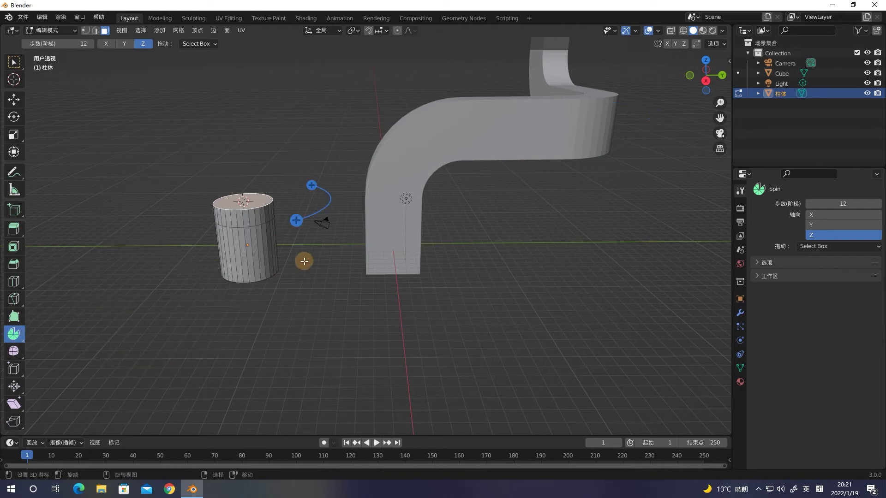
left_click(836, 216)
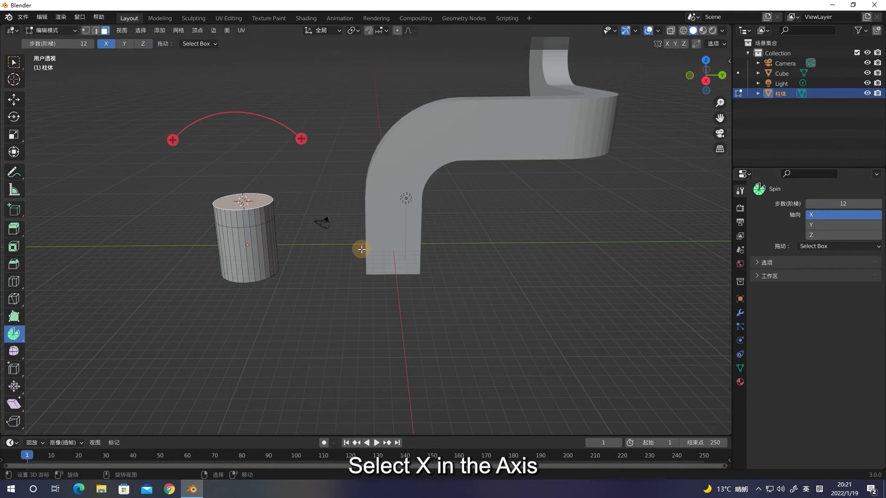
- Spin the cylinder's top face -90° around X and adjust the spin centre
left_click_drag(298, 164, 220, 76)
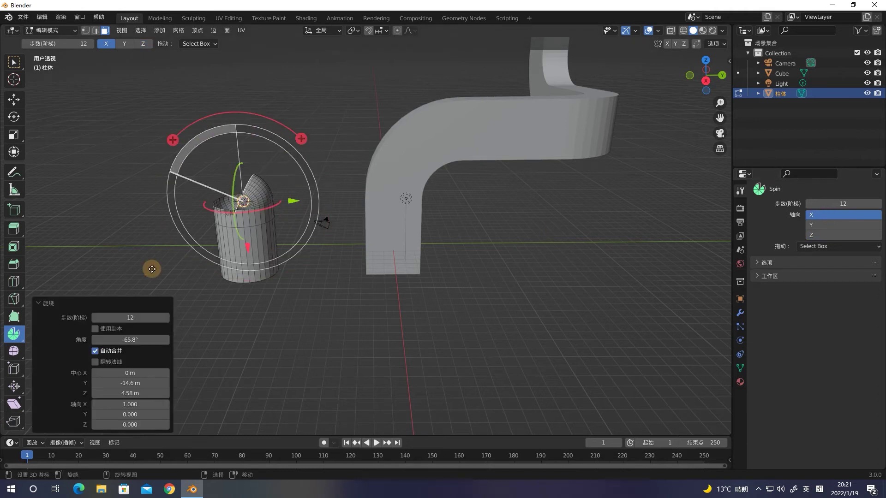
left_click(138, 342)
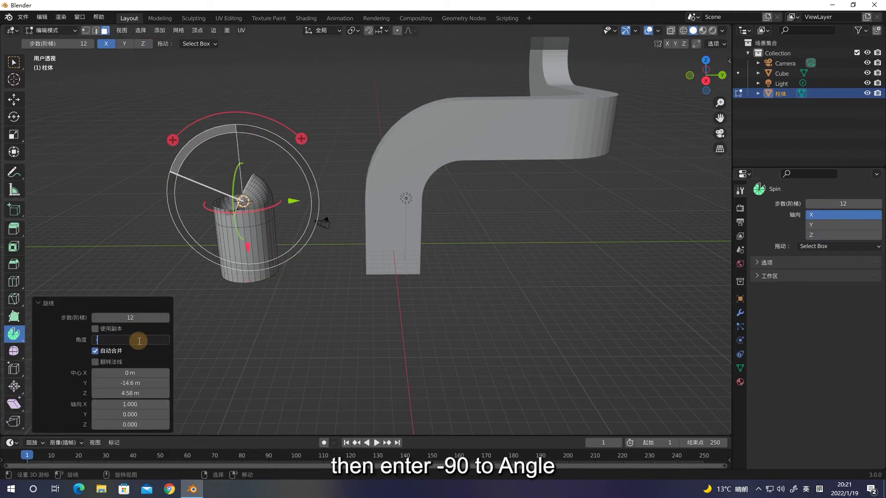
type("-90")
key("Return")
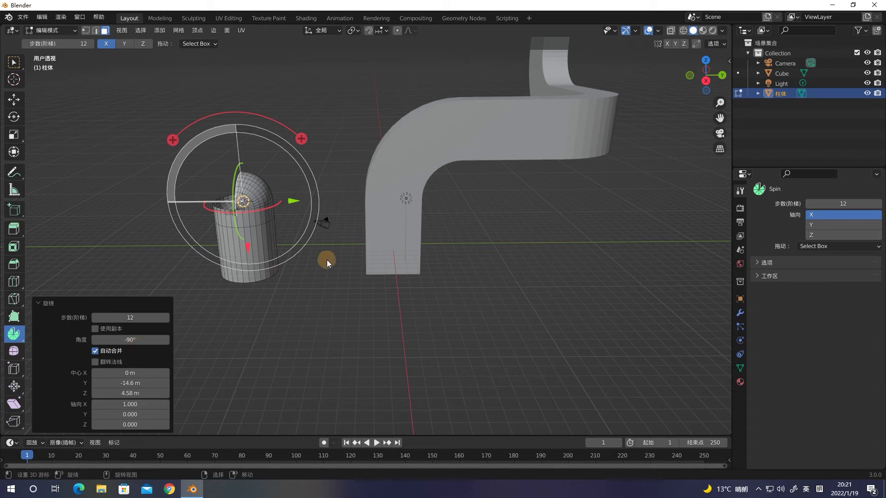
left_click_drag(287, 198, 244, 203)
mouse_move(302, 270)
middle_mouse_down()
mouse_move(403, 303)
mouse_move(423, 283)
mouse_move(391, 290)
middle_mouse_up()
- Extrude the bend's end 10.073 m straight and switch the Spin axis to Y
key("e")
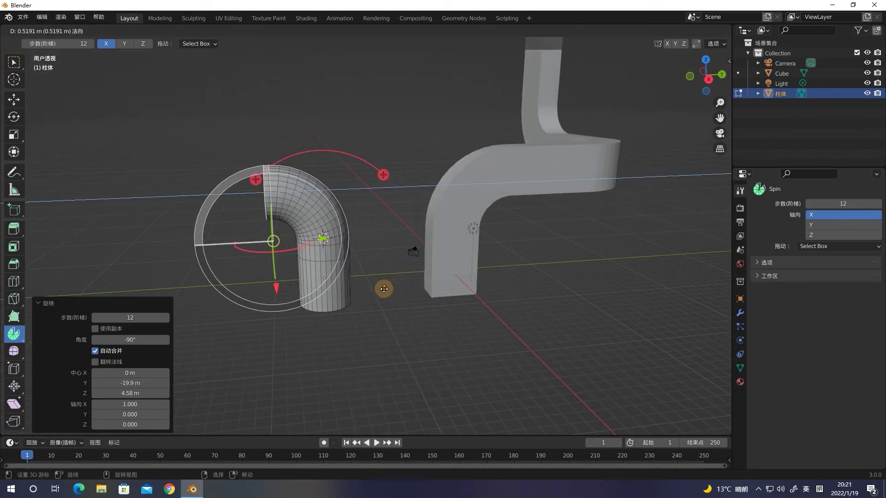
left_click(296, 284)
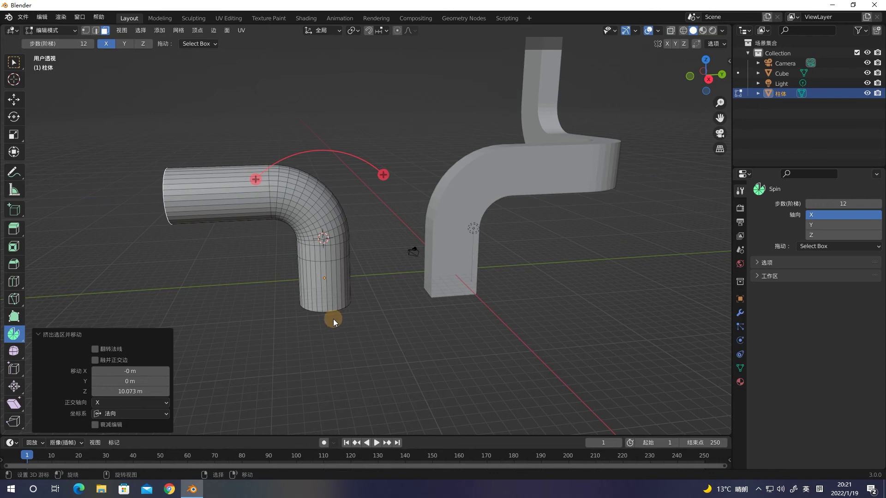
left_click(814, 225)
middle_click_drag(447, 279, 490, 291)
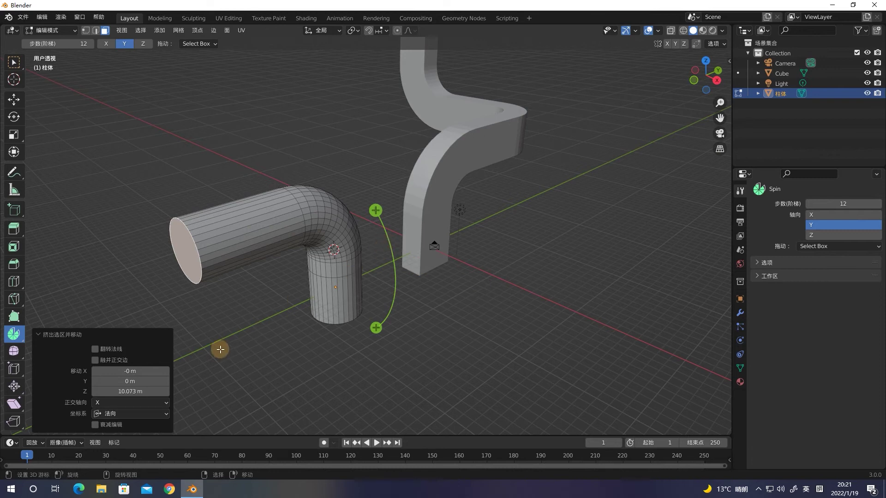
- Snap the cursor to the tube's end face and spin it 90° around Z
key("shift+s")
left_click(233, 397)
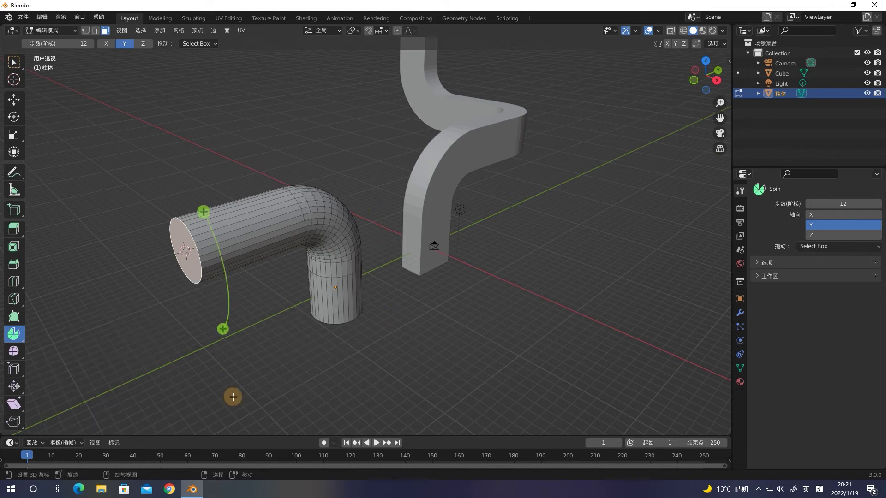
left_click_drag(219, 329, 243, 318)
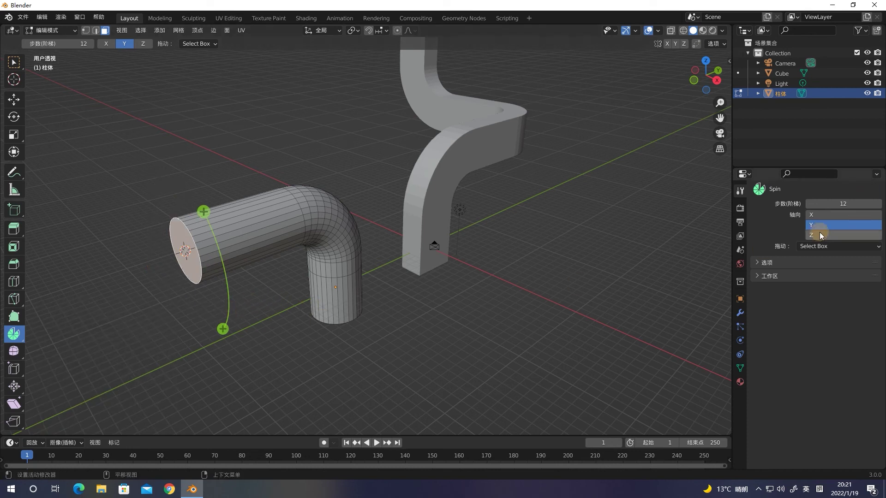
left_click(843, 235)
left_click_drag(271, 252, 208, 308)
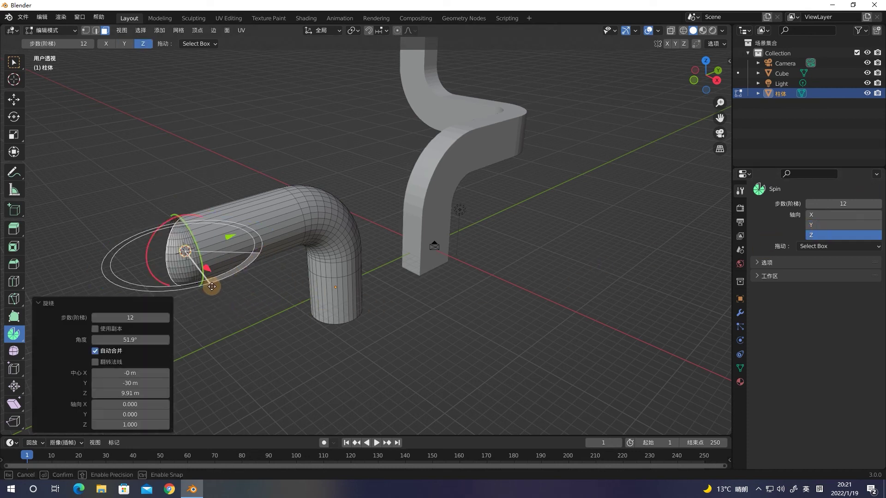
left_click(144, 341)
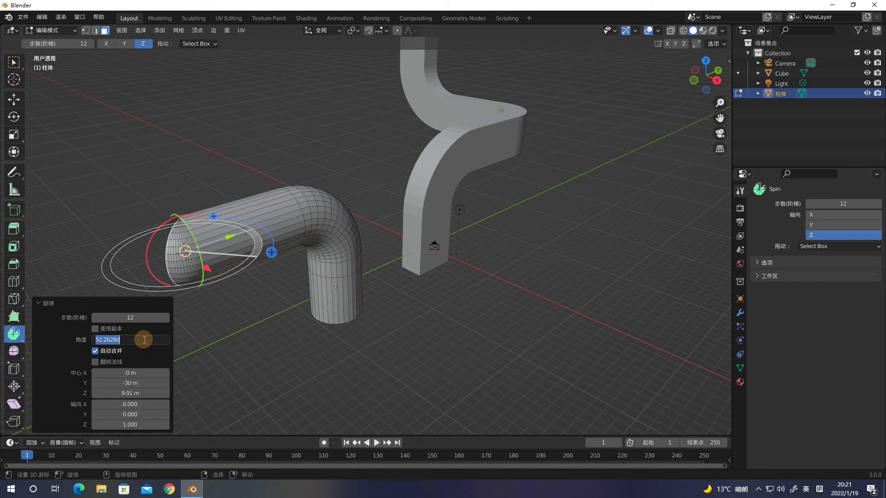
type("90")
key("Return")
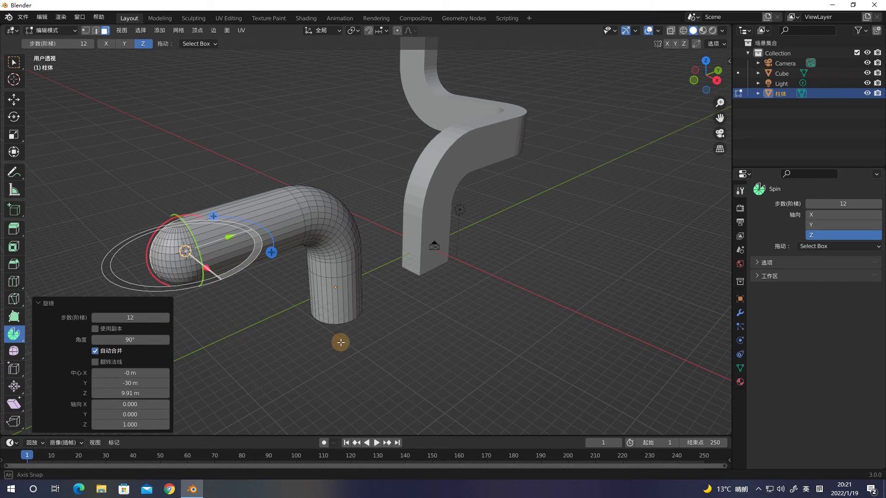
- Extrude the tube 12.851 m straight beyond the new bend
middle_click_drag(341, 342, 383, 341)
left_click_drag(354, 334, 388, 306)
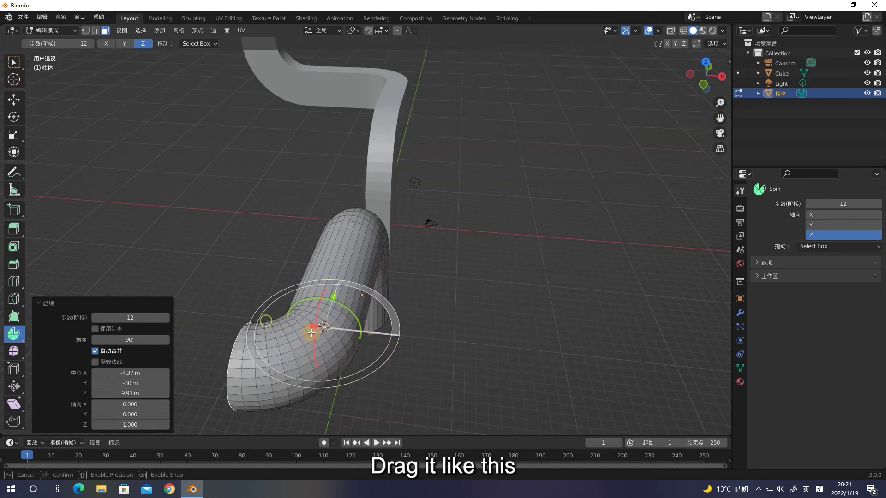
left_click(344, 305)
mouse_move(502, 343)
middle_mouse_down()
mouse_move(415, 310)
mouse_move(394, 344)
mouse_move(396, 292)
mouse_move(518, 287)
middle_mouse_up()
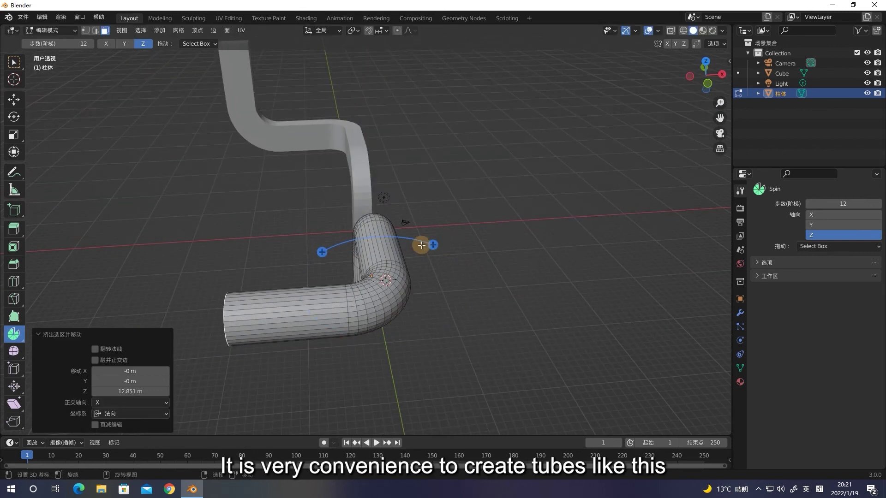
- Snap the 3D cursor to the tube's new end and set the Spin axis to X
key("shift+s")
left_click(351, 314)
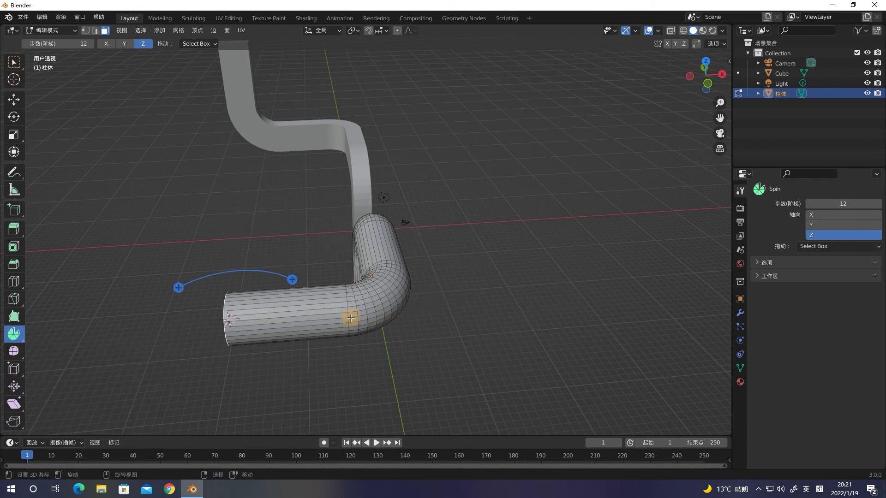
middle_click_drag(331, 319, 349, 303)
left_click(812, 214)
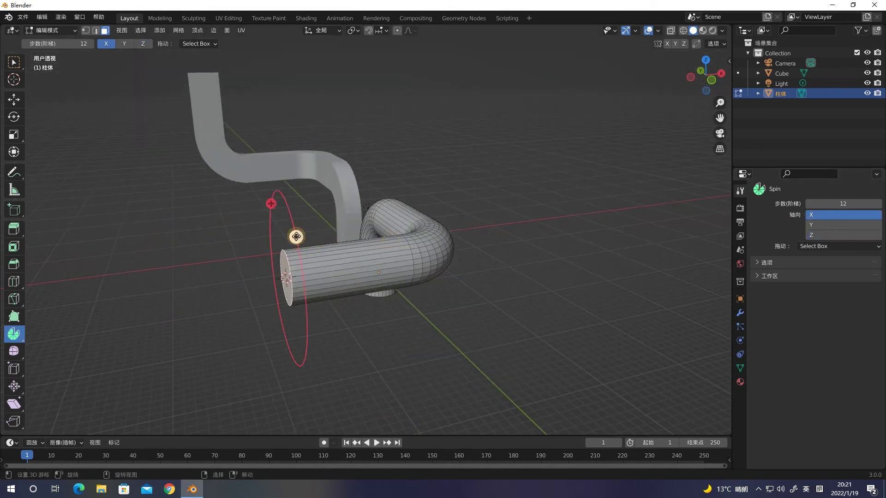
- Spin the tube's end -90° around Y, raising the centre so it curves upward
left_click(825, 226)
mouse_move(503, 224)
middle_mouse_down()
mouse_move(471, 257)
mouse_move(336, 223)
middle_mouse_up()
left_click_drag(296, 207, 425, 295)
left_click(135, 341)
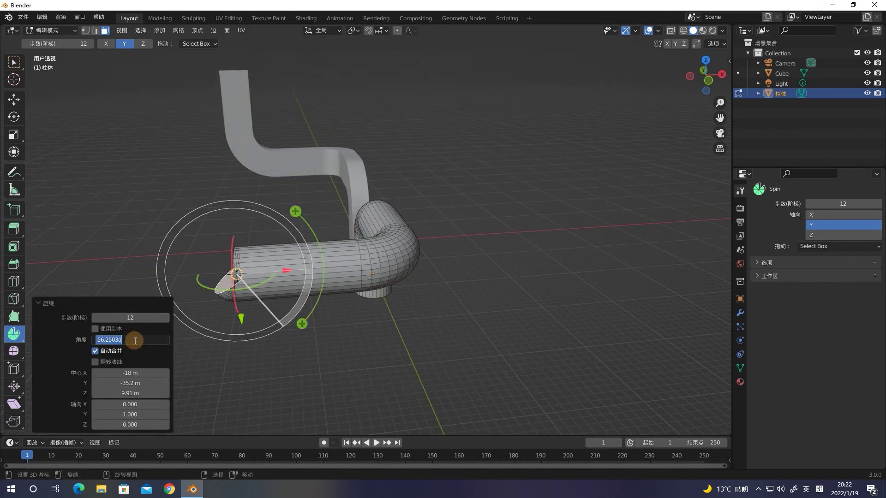
type("-90")
key("Return")
mouse_move(236, 336)
middle_mouse_down()
mouse_move(406, 330)
mouse_move(222, 295)
middle_mouse_up()
left_click_drag(222, 315, 222, 273)
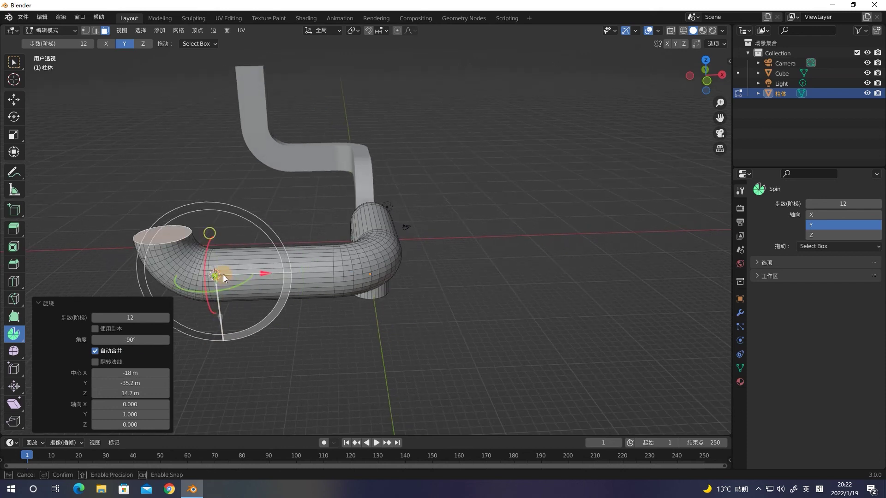
- Extrude the end face 9.6271 m straight upward
key("e")
left_click(207, 178)
mouse_move(481, 369)
middle_mouse_down()
mouse_move(350, 385)
mouse_move(365, 321)
mouse_move(356, 350)
mouse_move(421, 297)
mouse_move(430, 351)
mouse_move(433, 332)
middle_mouse_up()
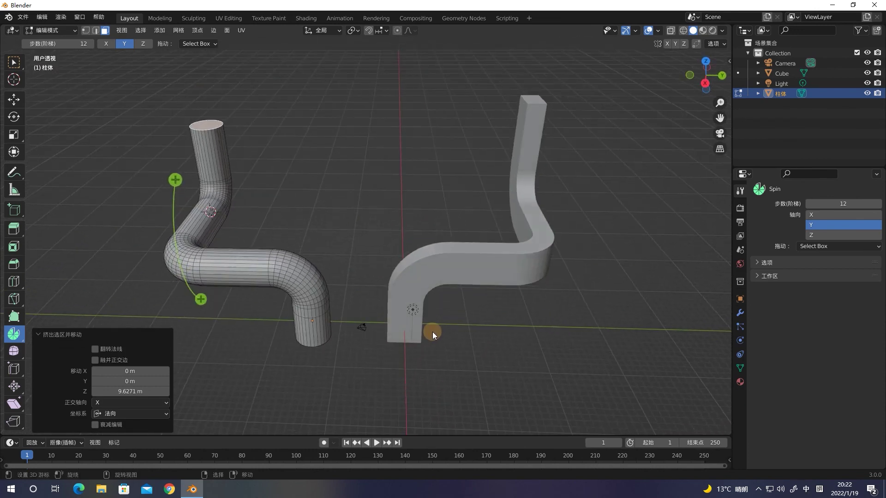
mouse_move(427, 280)
middle_mouse_down()
mouse_move(476, 311)
mouse_move(429, 246)
middle_mouse_up()
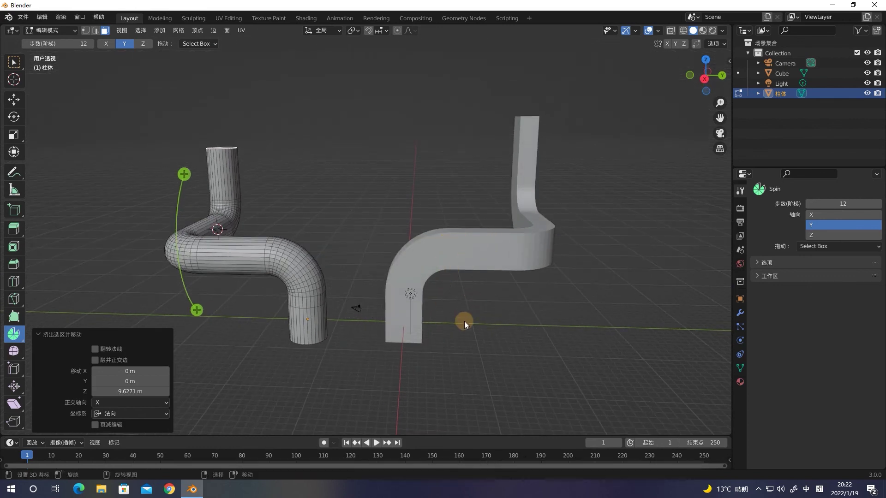
mouse_move(483, 338)
middle_mouse_down()
mouse_move(436, 312)
mouse_move(331, 210)
middle_mouse_up()
mouse_move(335, 251)
middle_mouse_down()
mouse_move(363, 252)
mouse_move(297, 237)
middle_mouse_up()
middle_click_drag(359, 219, 359, 238)
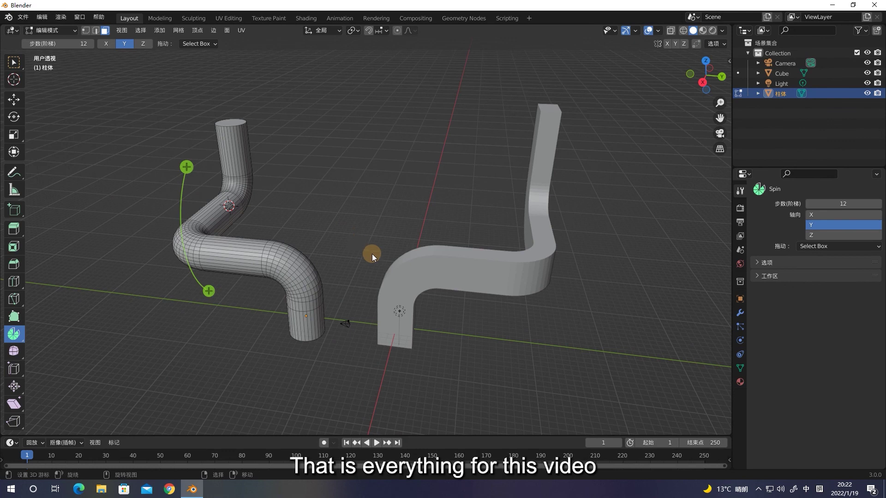
middle_click_drag(363, 243, 386, 228)
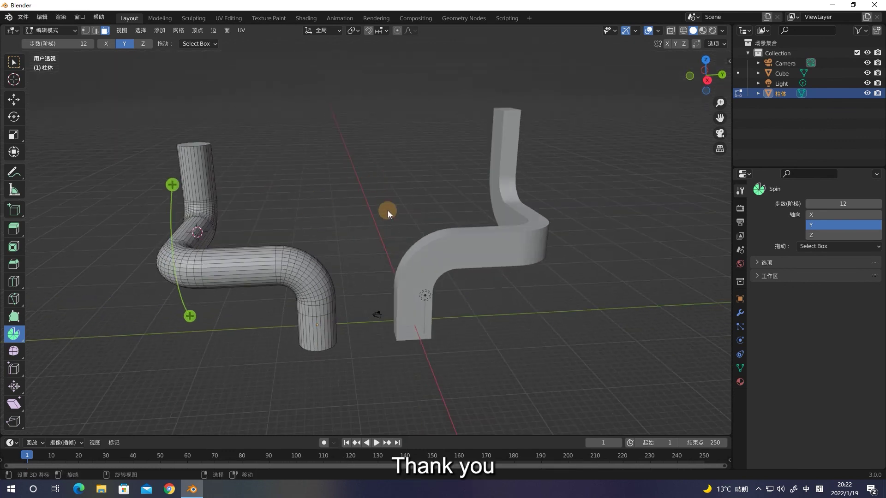